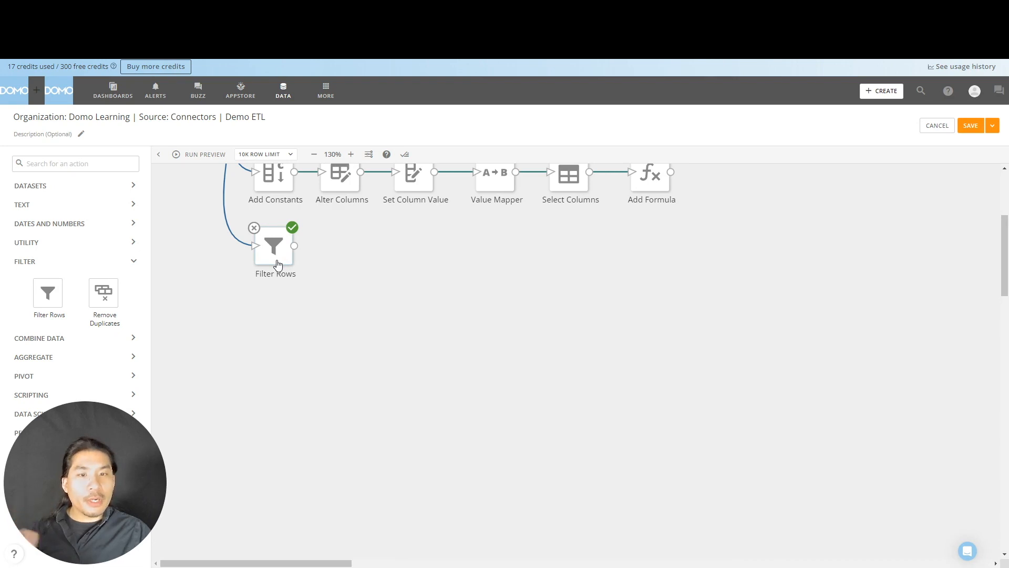
- Review the existing Filter Rows output preview and the formula rule on Portfolio Company and Country
{"action": "left_click", "coordinate": [278, 264]}
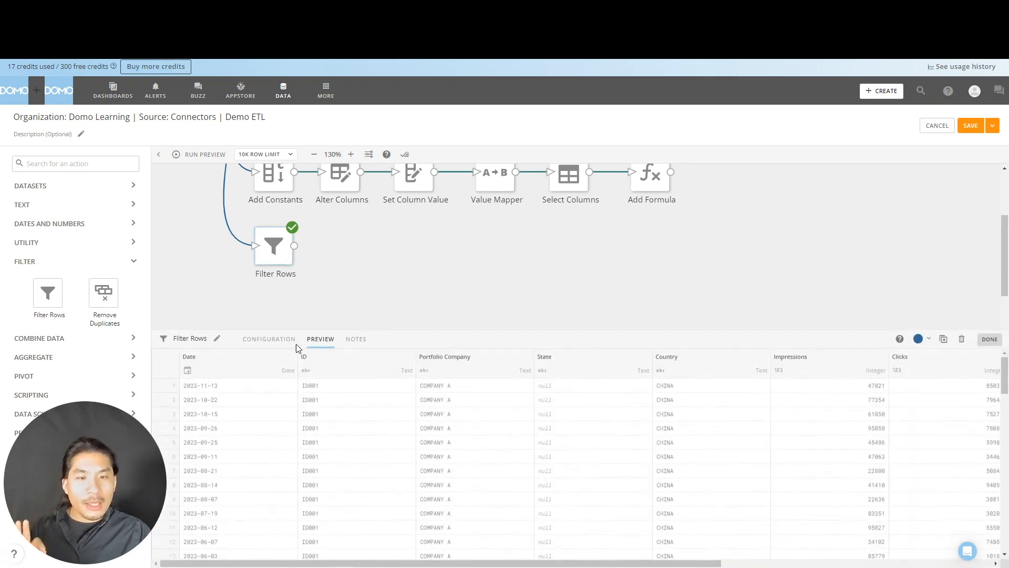
{"action": "left_click", "coordinate": [289, 342]}
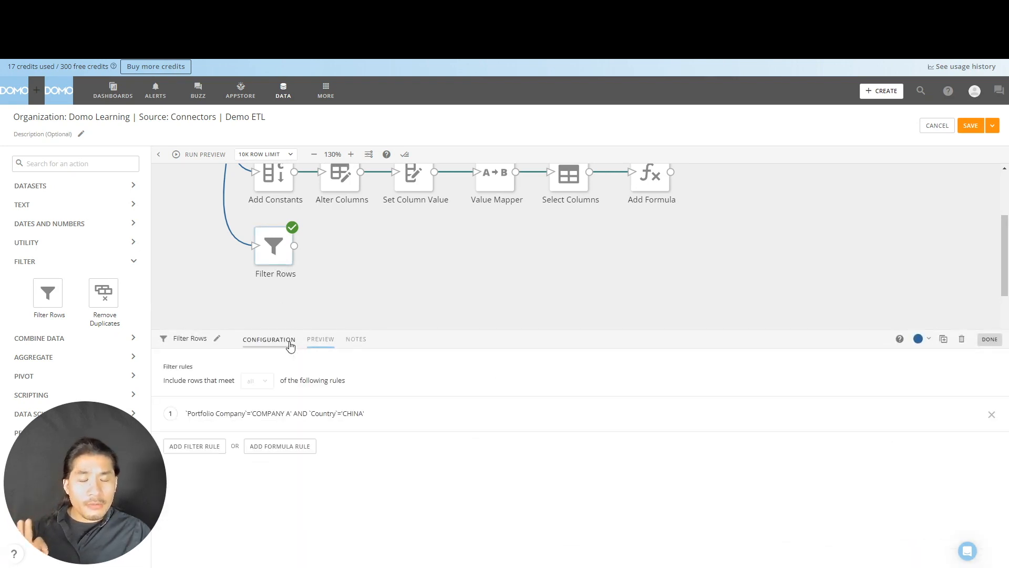
{"action": "left_click", "coordinate": [229, 416]}
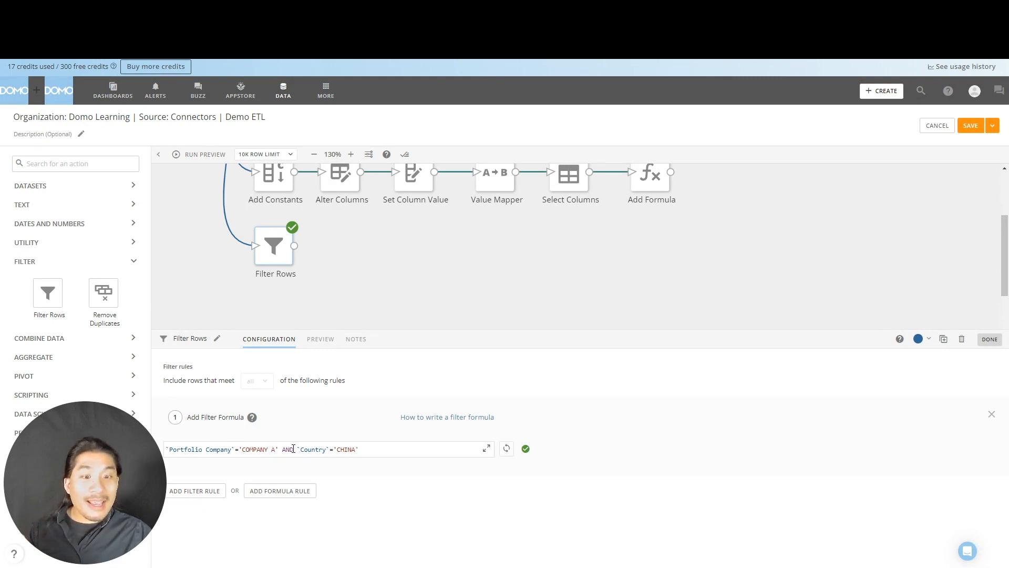
{"action": "left_click", "coordinate": [437, 270]}
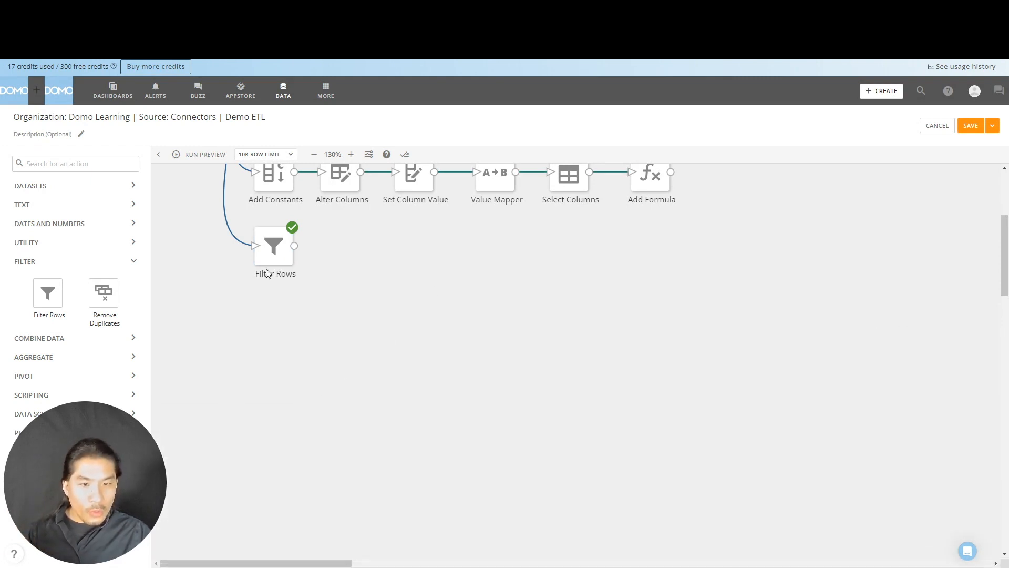
- Replace the formula rule in Filter Rows with a filter rule where Portfolio Company equals the specific value COMPANY A
{"action": "left_click", "coordinate": [273, 250]}
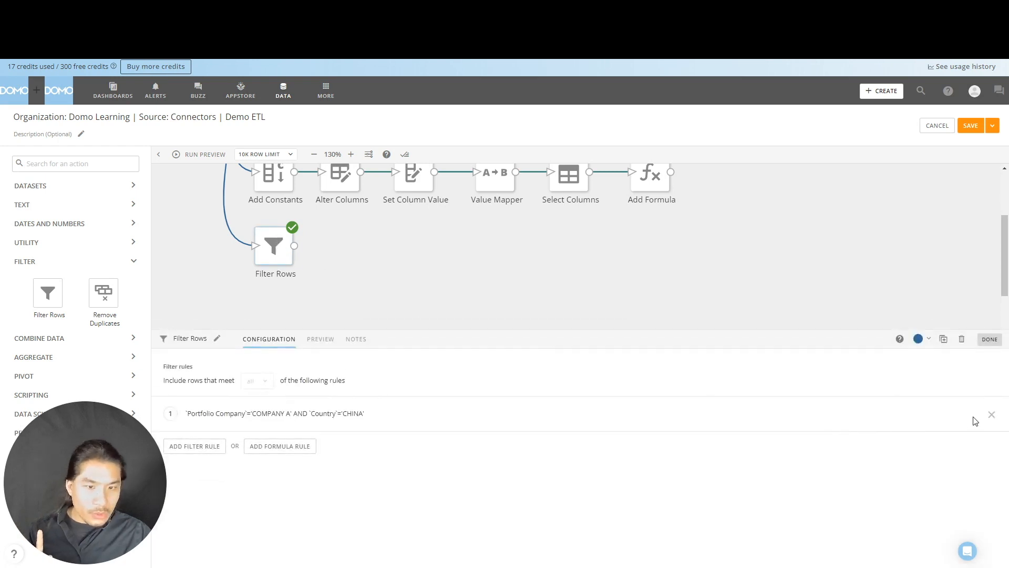
{"action": "left_click", "coordinate": [990, 415]}
{"action": "left_click", "coordinate": [211, 412]}
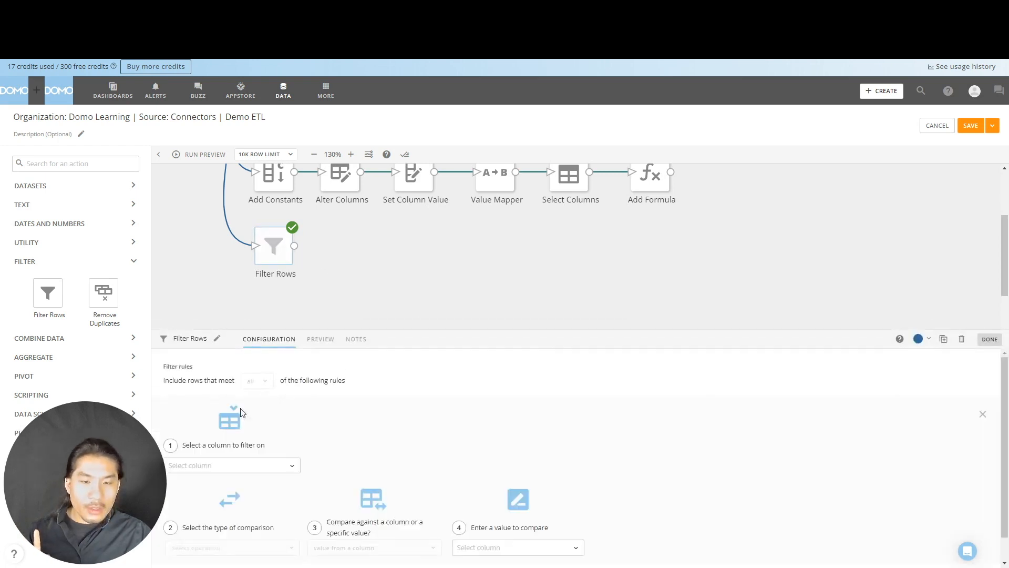
{"action": "left_click", "coordinate": [273, 466]}
{"action": "left_click", "coordinate": [263, 299]}
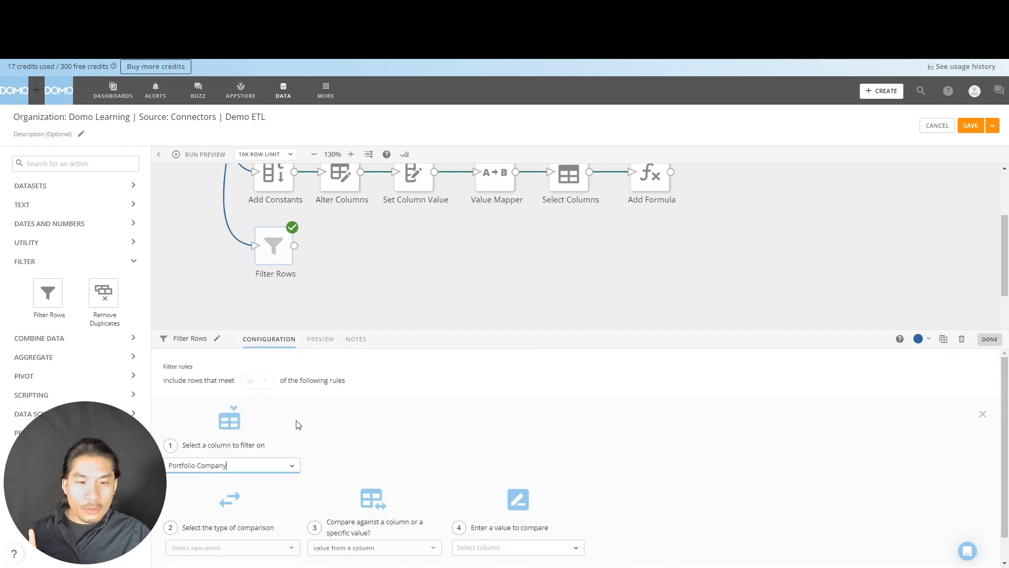
{"action": "left_click", "coordinate": [282, 522]}
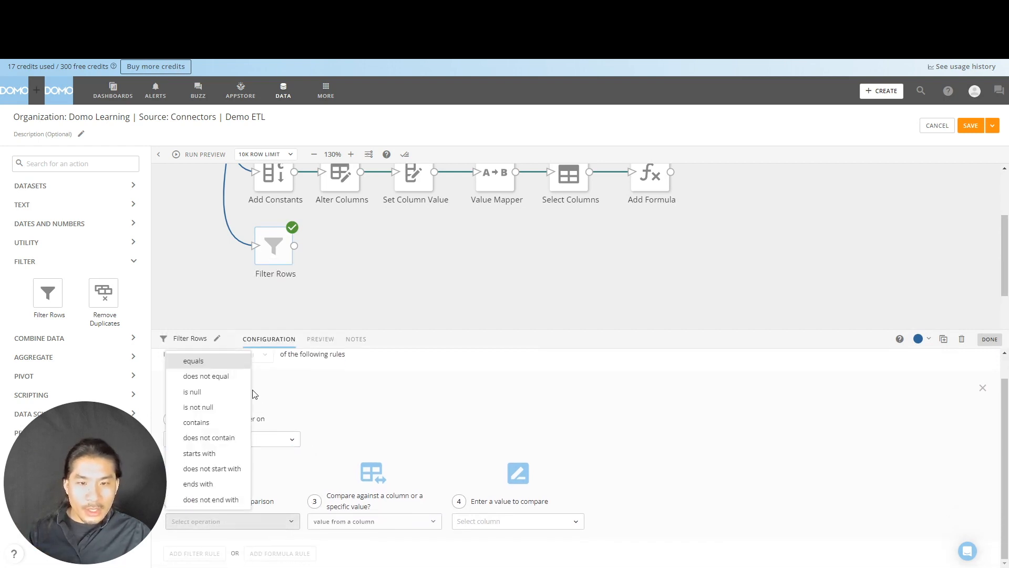
{"action": "left_click", "coordinate": [226, 364]}
{"action": "left_click", "coordinate": [411, 531]}
{"action": "left_click", "coordinate": [378, 498]}
{"action": "left_click", "coordinate": [502, 519]}
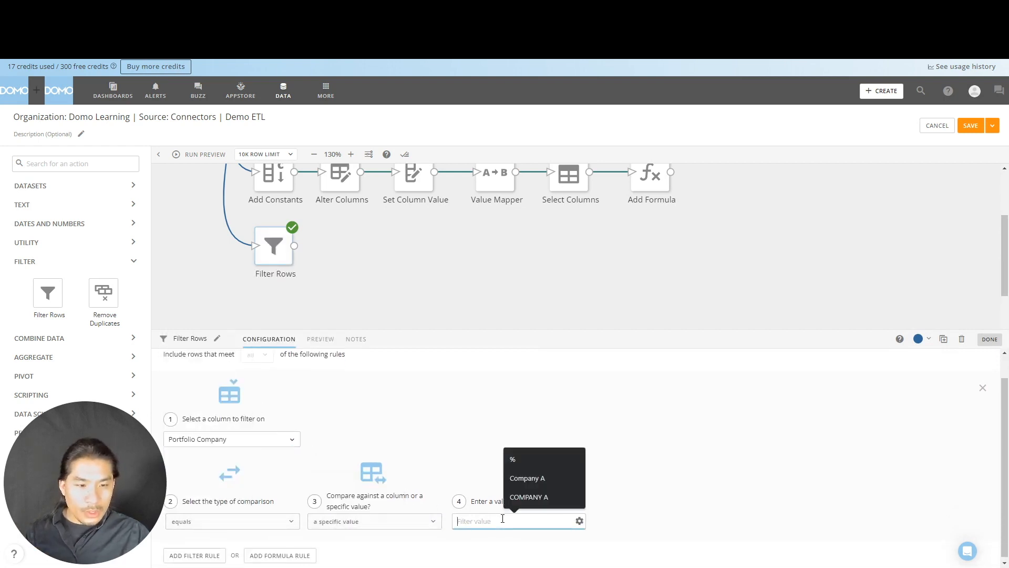
{"action": "left_click", "coordinate": [565, 496]}
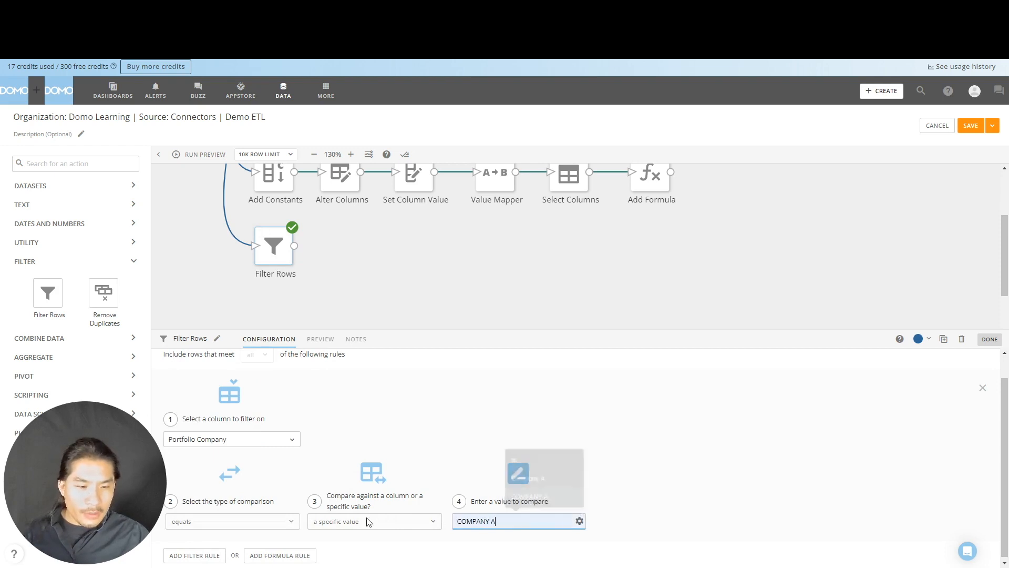
- Add a second filter rule to Filter Rows where Country equals the specific value CHINA
{"action": "left_click", "coordinate": [217, 555]}
{"action": "left_click", "coordinate": [261, 475]}
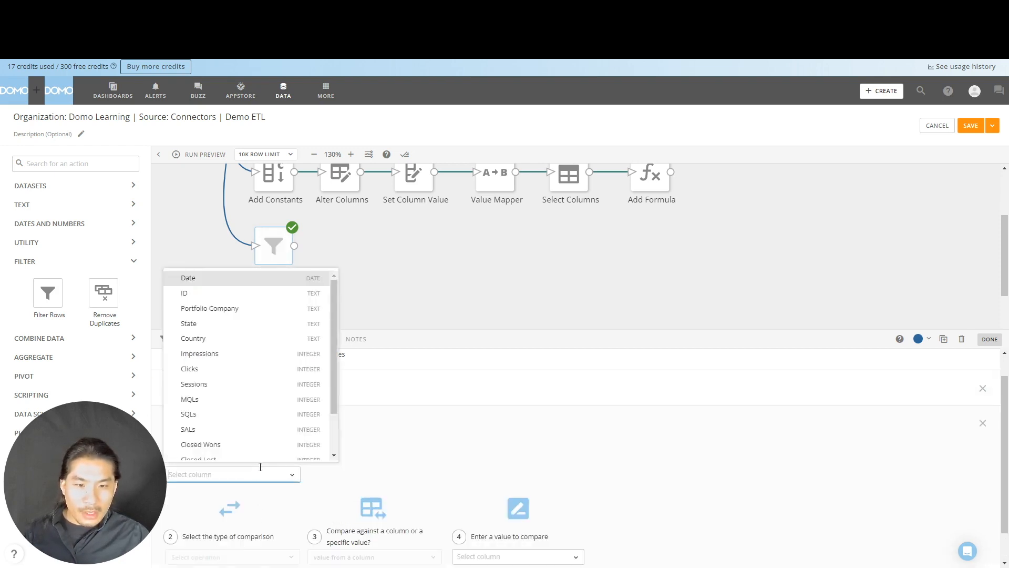
{"action": "left_click", "coordinate": [254, 338]}
{"action": "scroll", "coordinate": [236, 520], "scroll_direction": "down", "scroll_amount": 1}
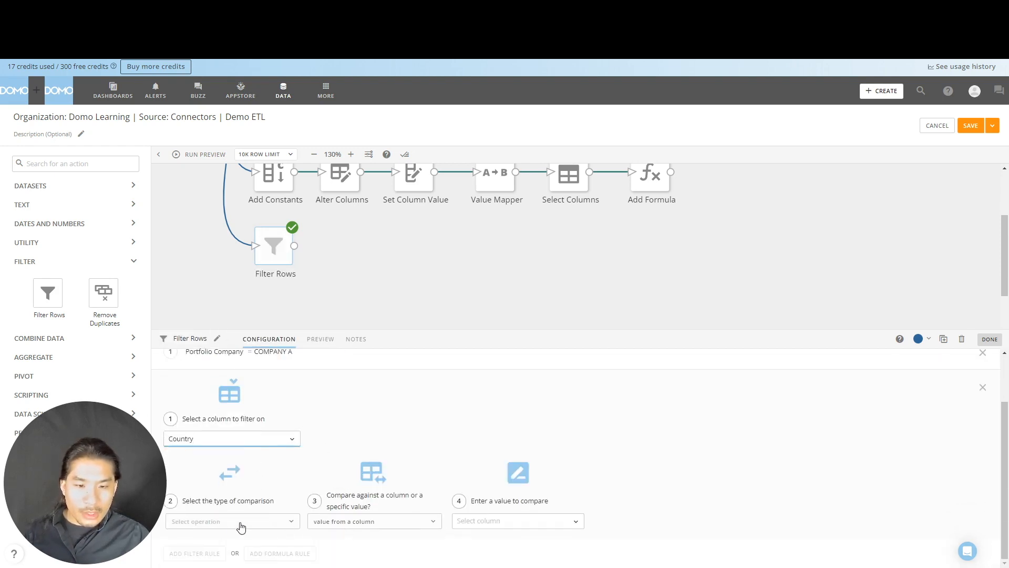
{"action": "left_click", "coordinate": [231, 521]}
{"action": "left_click", "coordinate": [207, 365]}
{"action": "left_click", "coordinate": [341, 521]}
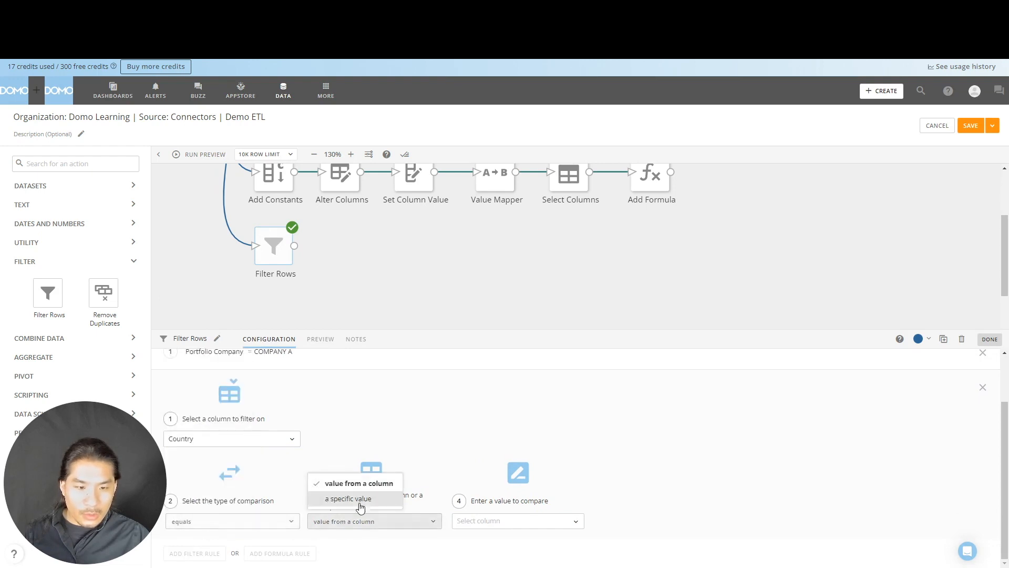
{"action": "left_click", "coordinate": [361, 502]}
{"action": "left_click", "coordinate": [487, 520]}
{"action": "type", "text": "CHINA"}
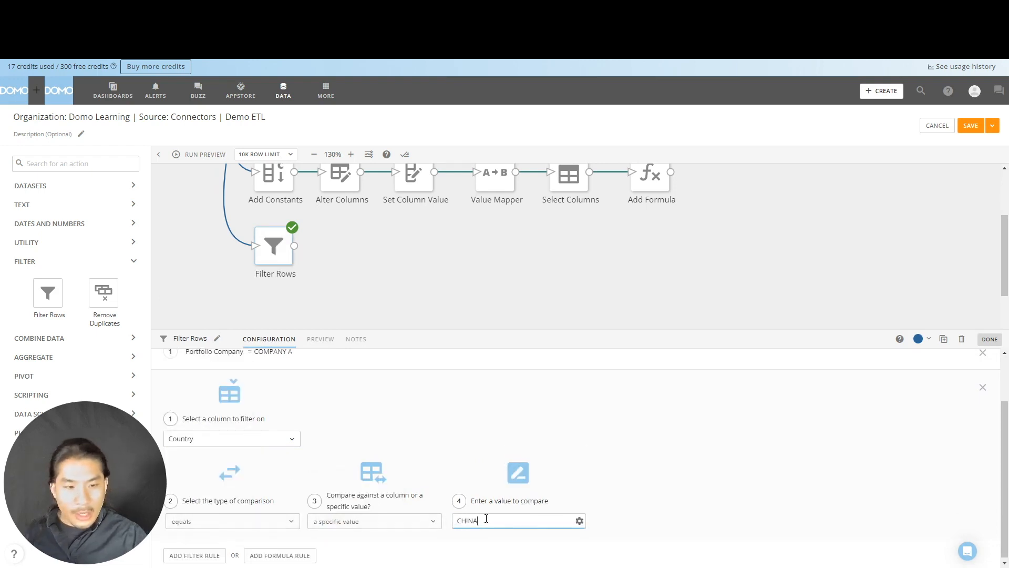
{"action": "scroll", "coordinate": [473, 436], "scroll_direction": "up", "scroll_amount": 2}
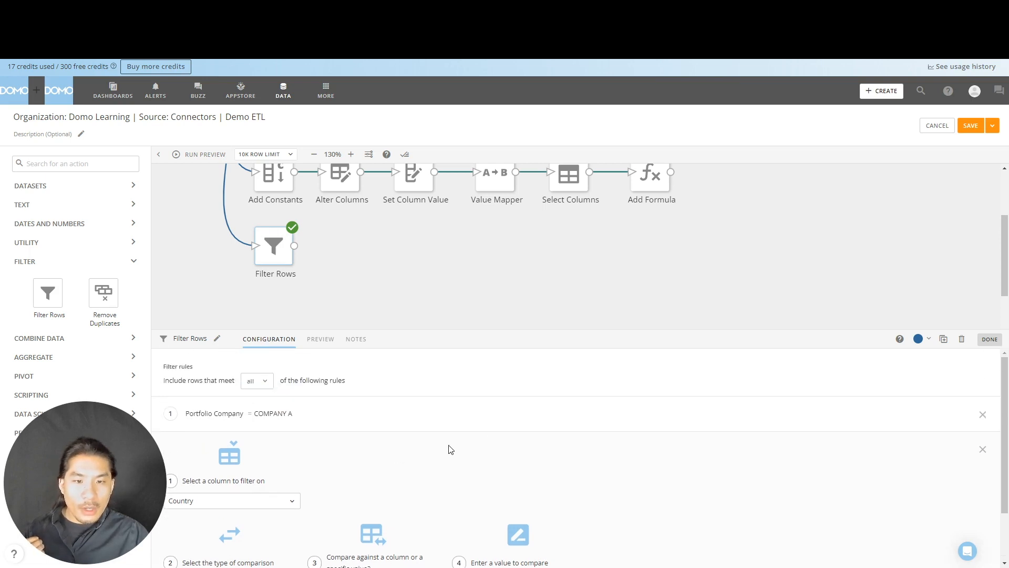
{"action": "left_click", "coordinate": [402, 287]}
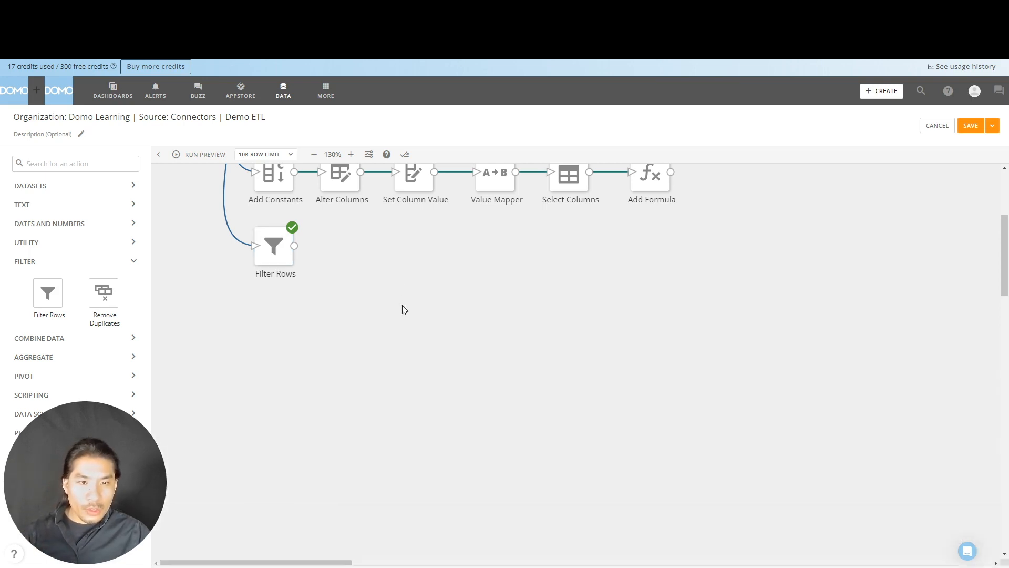
- Run the dataflow preview and examine the rows returned by Filter Rows
{"action": "left_click", "coordinate": [215, 157]}
{"action": "left_click", "coordinate": [273, 245]}
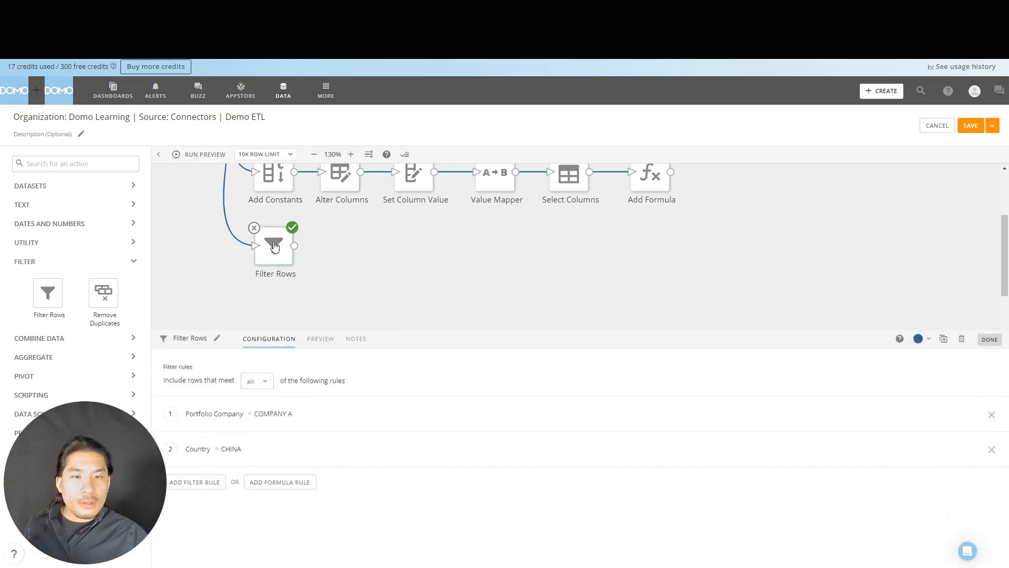
{"action": "left_click", "coordinate": [321, 339]}
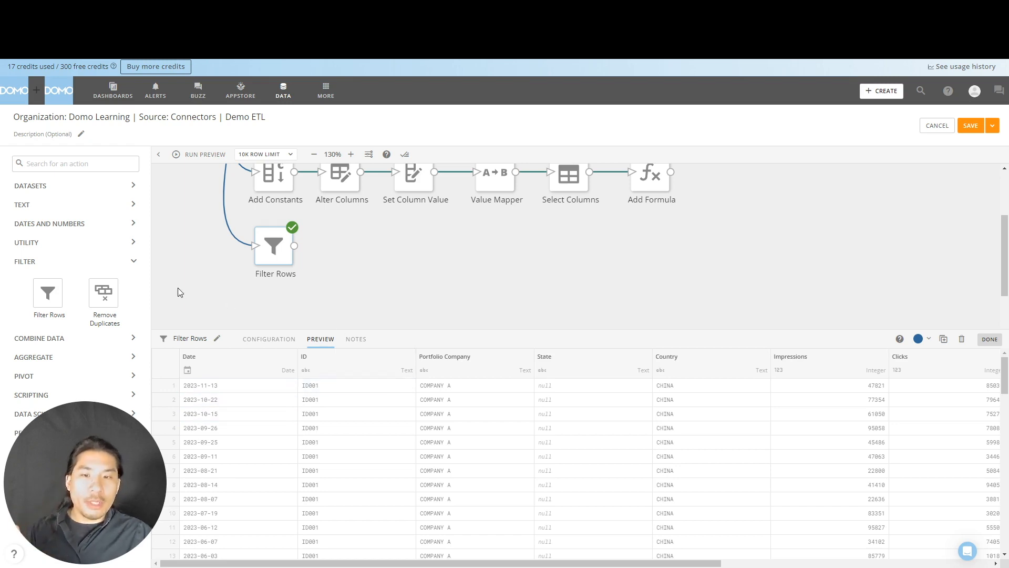
- Add a Remove Duplicates action fed by Filter Rows, checking for duplicates on the Portfolio Company and Country columns
{"action": "left_click_drag", "start_coordinate": [106, 300], "coordinate": [356, 251]}
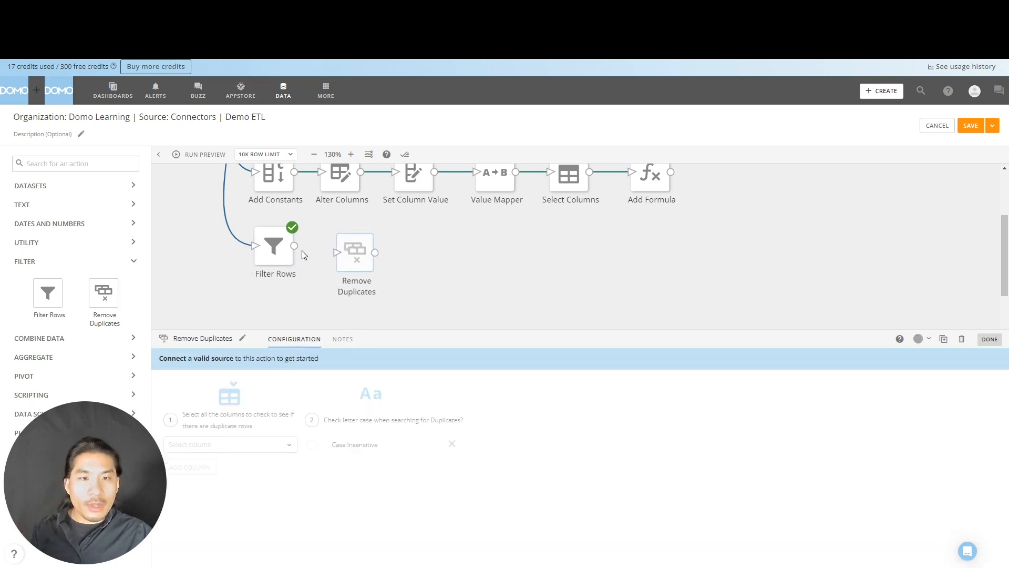
{"action": "left_click_drag", "start_coordinate": [295, 245], "coordinate": [337, 257]}
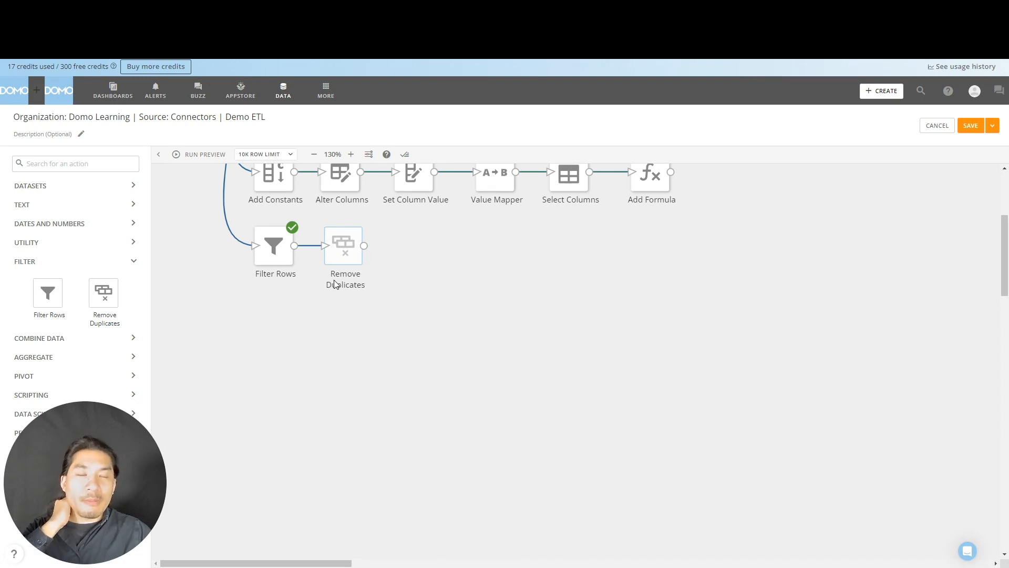
{"action": "left_click", "coordinate": [338, 265]}
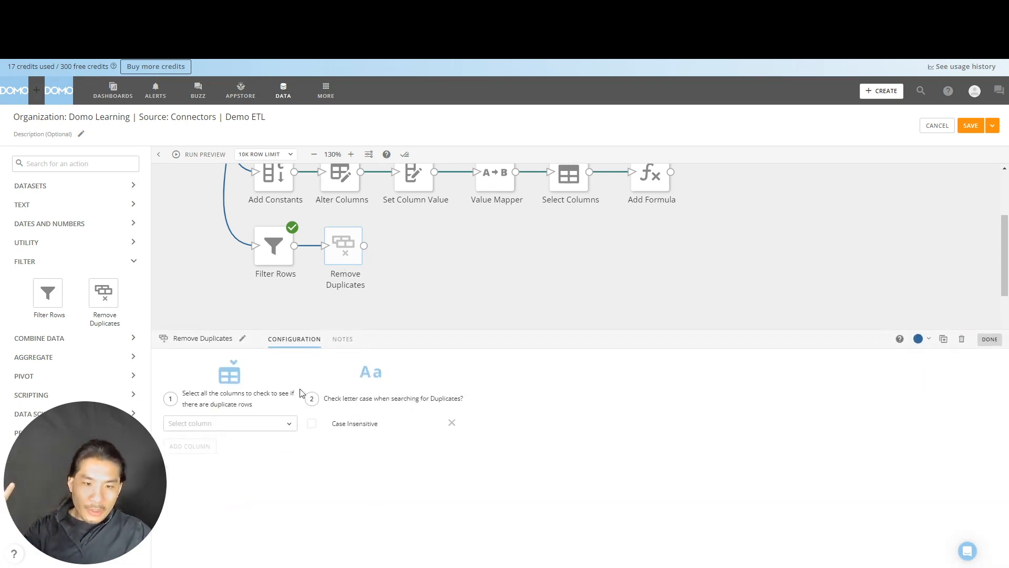
{"action": "left_click", "coordinate": [280, 424]}
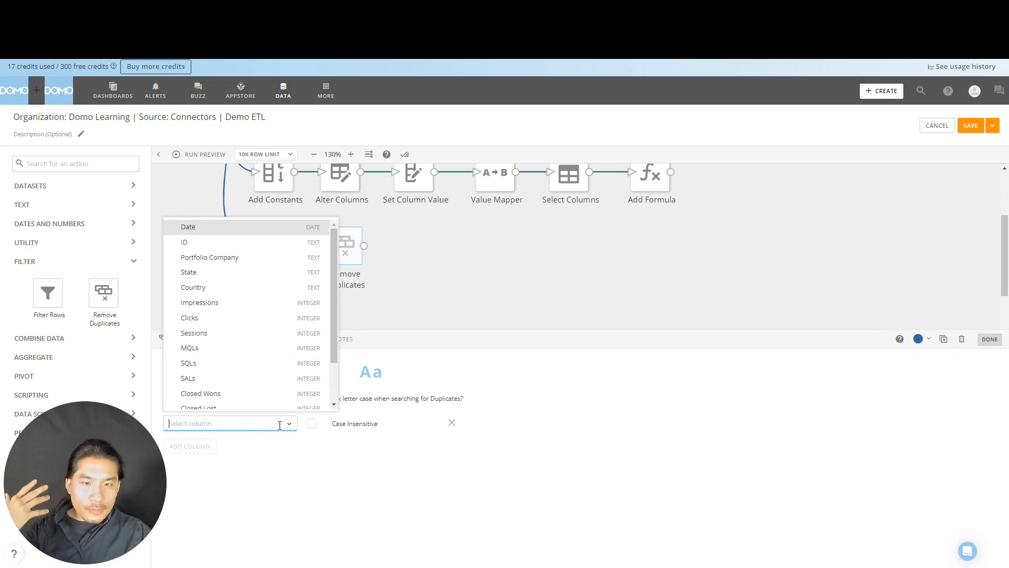
{"action": "left_click", "coordinate": [275, 258]}
{"action": "left_click", "coordinate": [207, 449]}
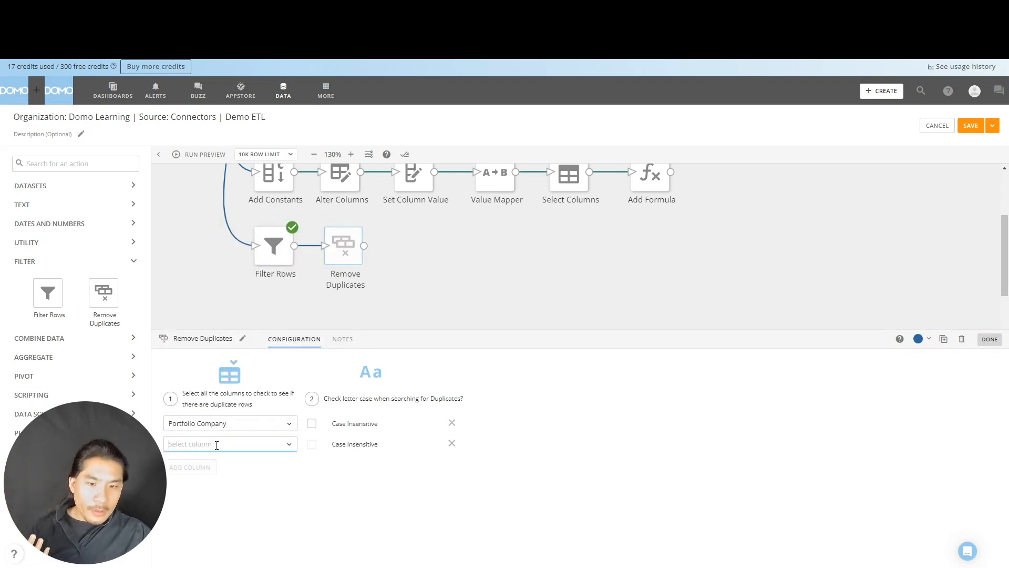
{"action": "left_click", "coordinate": [210, 444]}
{"action": "left_click", "coordinate": [253, 305]}
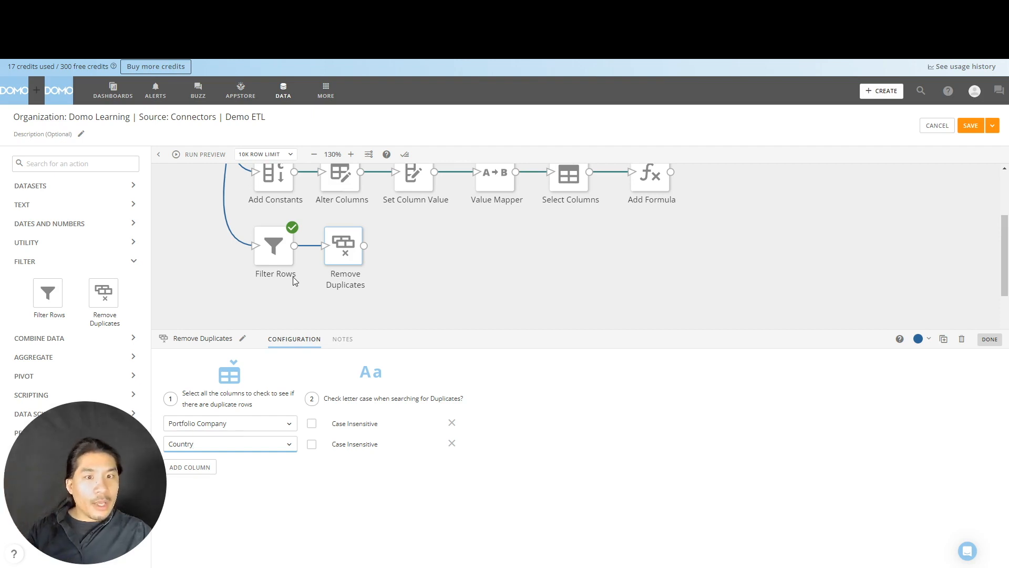
{"action": "left_click", "coordinate": [413, 286]}
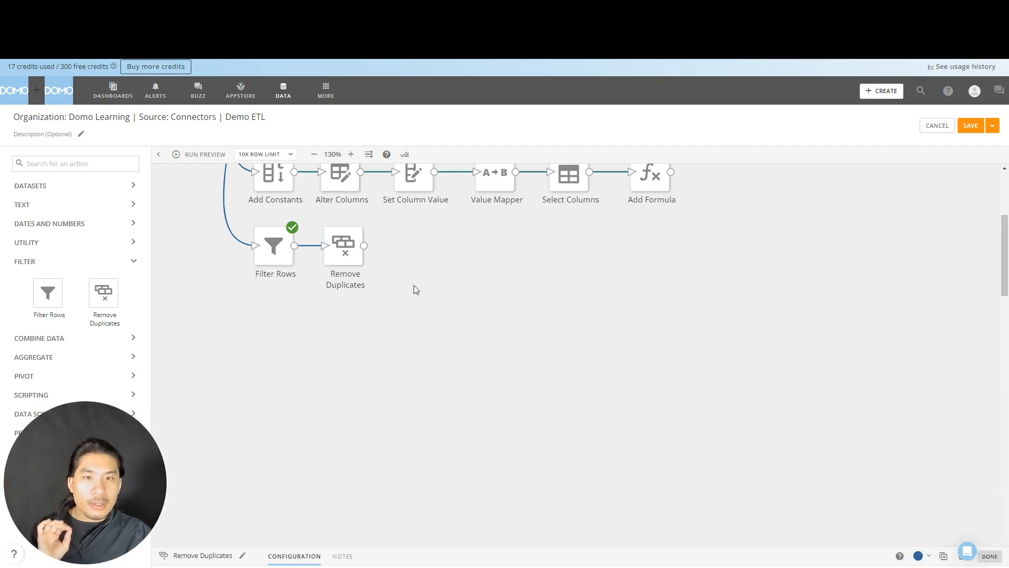
- Run the preview and compare the rows output by Remove Duplicates with those from Filter Rows
{"action": "left_click", "coordinate": [209, 158]}
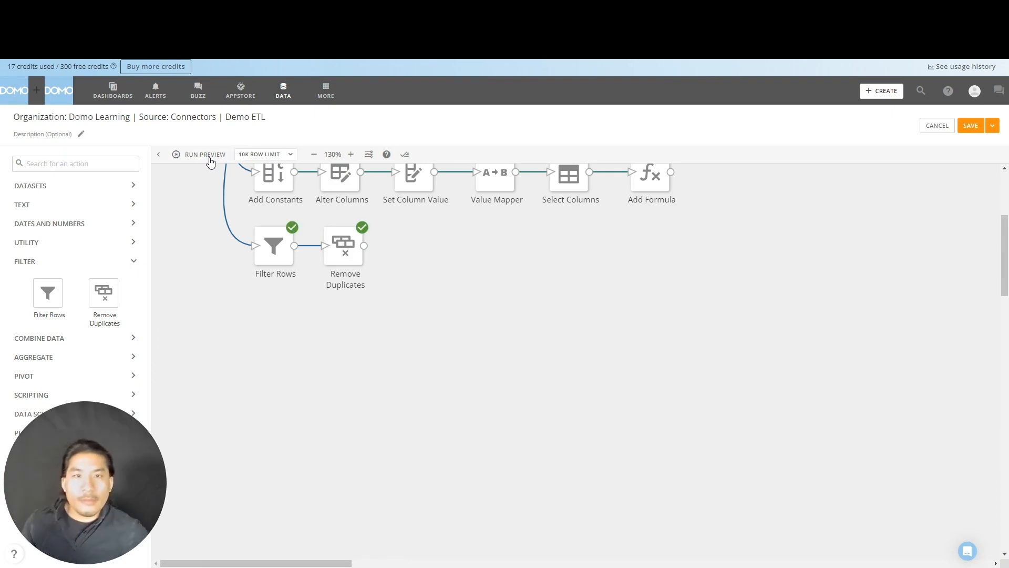
{"action": "left_click", "coordinate": [347, 259]}
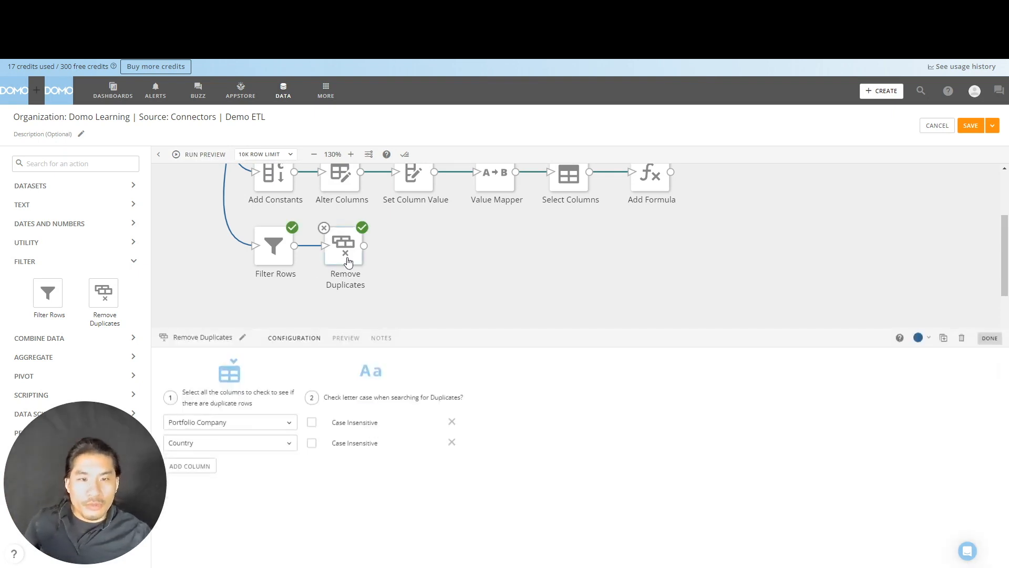
{"action": "left_click", "coordinate": [339, 344]}
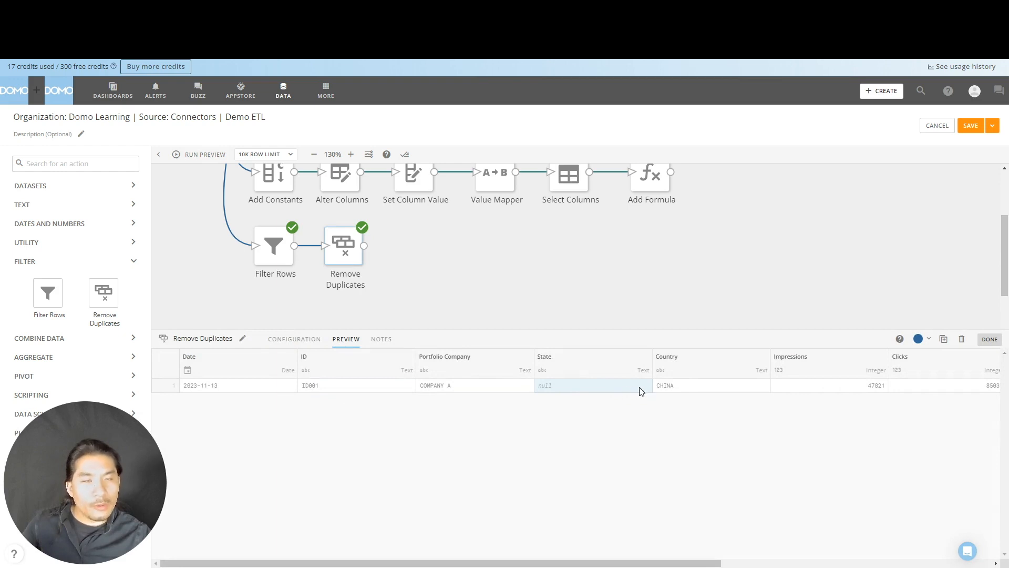
{"action": "left_click", "coordinate": [283, 262]}
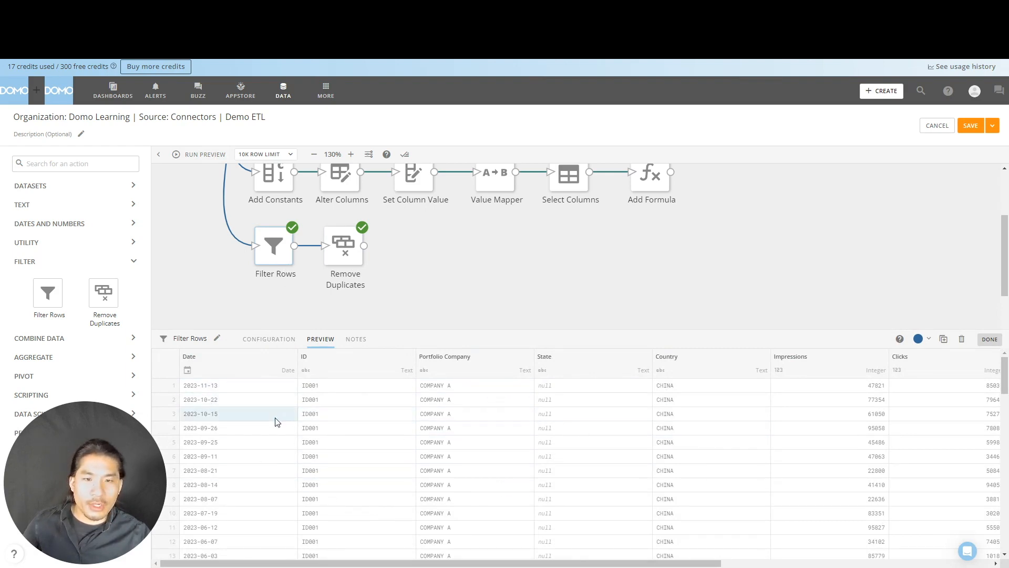
{"action": "scroll", "coordinate": [271, 451], "scroll_direction": "down", "scroll_amount": 6}
{"action": "left_click", "coordinate": [339, 273]}
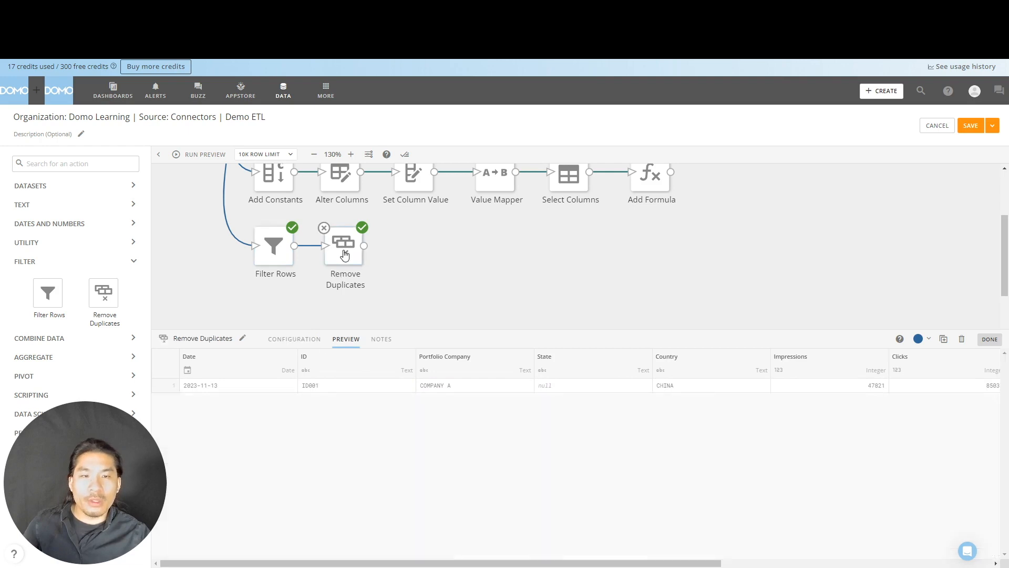
- Add Date as a third column in the duplicate check of Remove Duplicates
{"action": "left_click", "coordinate": [317, 342]}
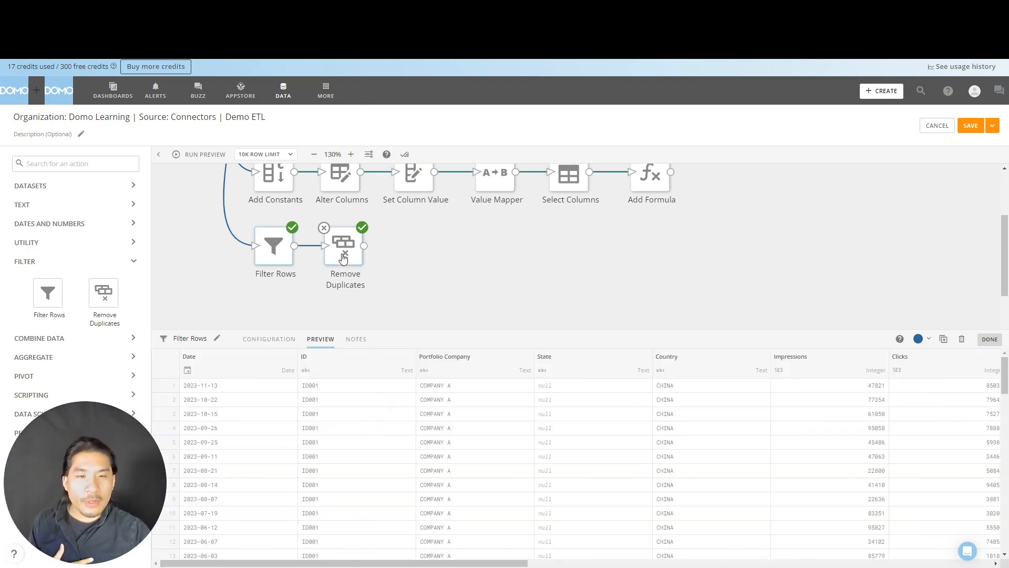
{"action": "left_click", "coordinate": [344, 258]}
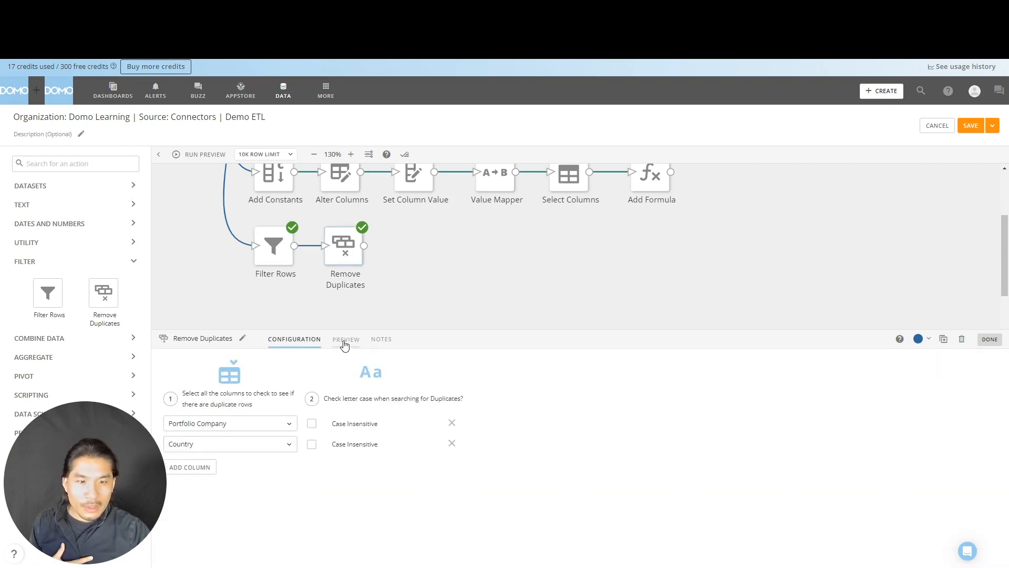
{"action": "left_click", "coordinate": [203, 466]}
{"action": "left_click", "coordinate": [216, 463]}
{"action": "left_click", "coordinate": [244, 267]}
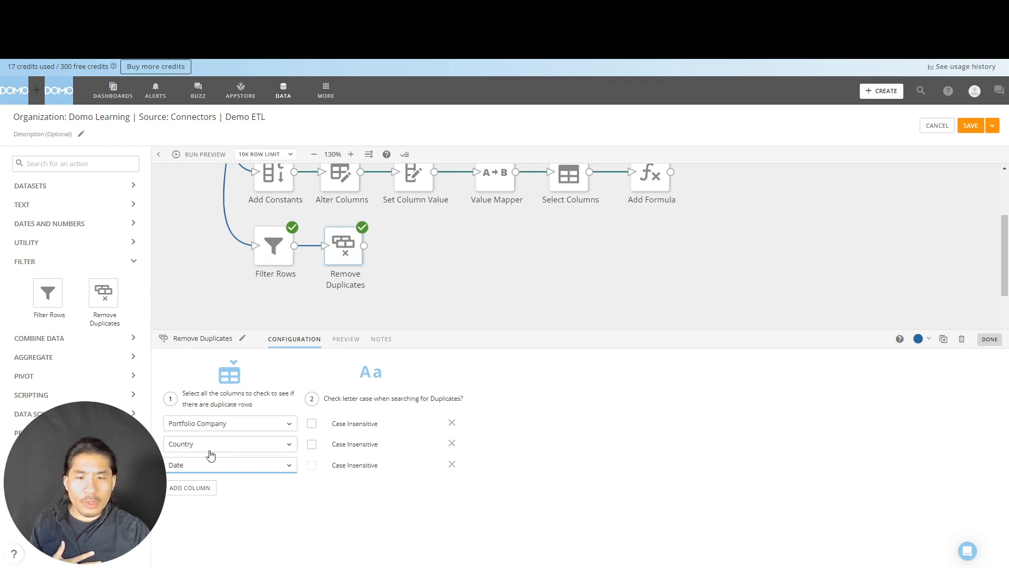
{"action": "left_click", "coordinate": [231, 305]}
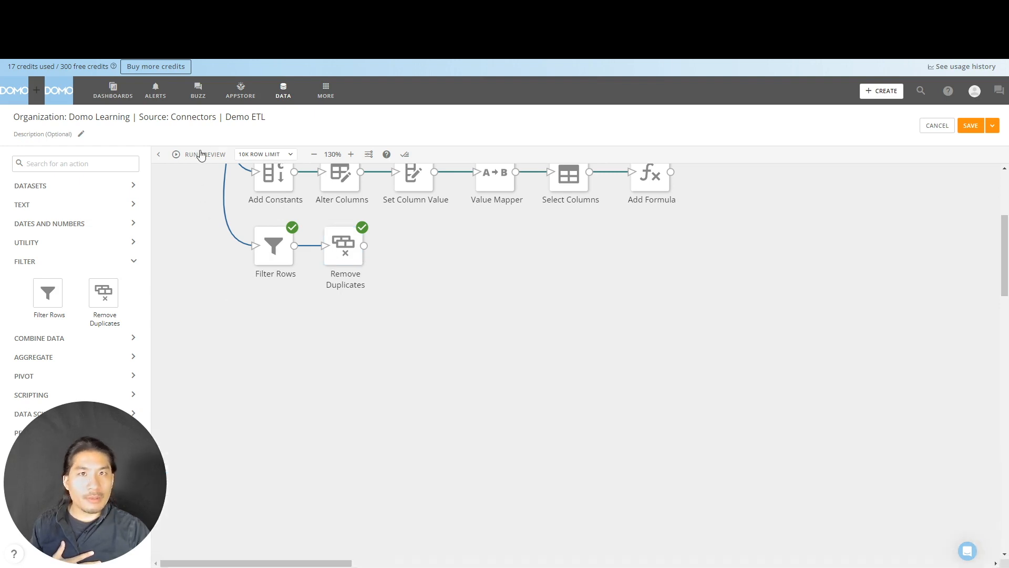
- Examine the Remove Duplicates output preview with Portfolio Company, Country and Date as the check columns
{"action": "left_click", "coordinate": [355, 263]}
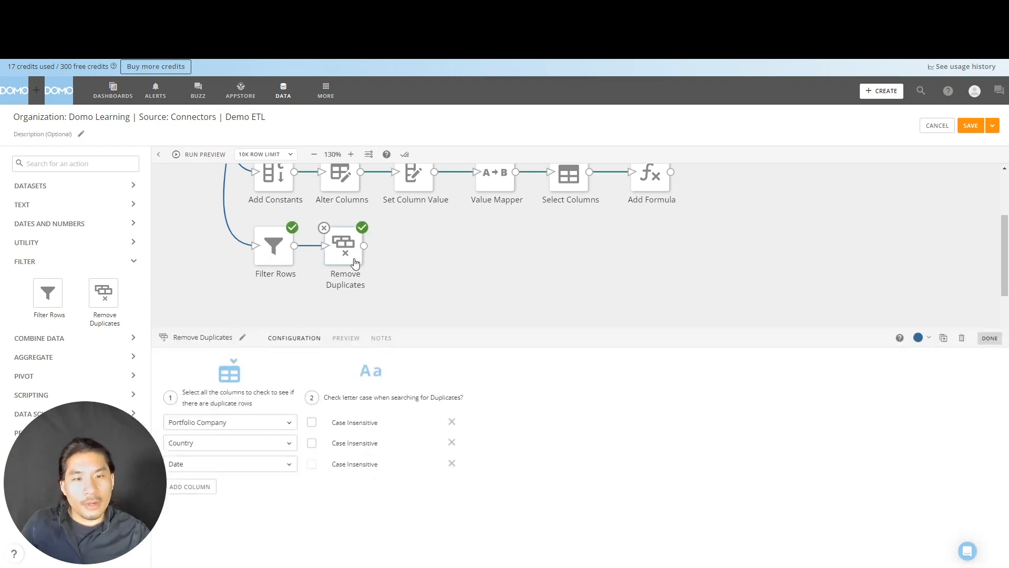
{"action": "left_click", "coordinate": [346, 338]}
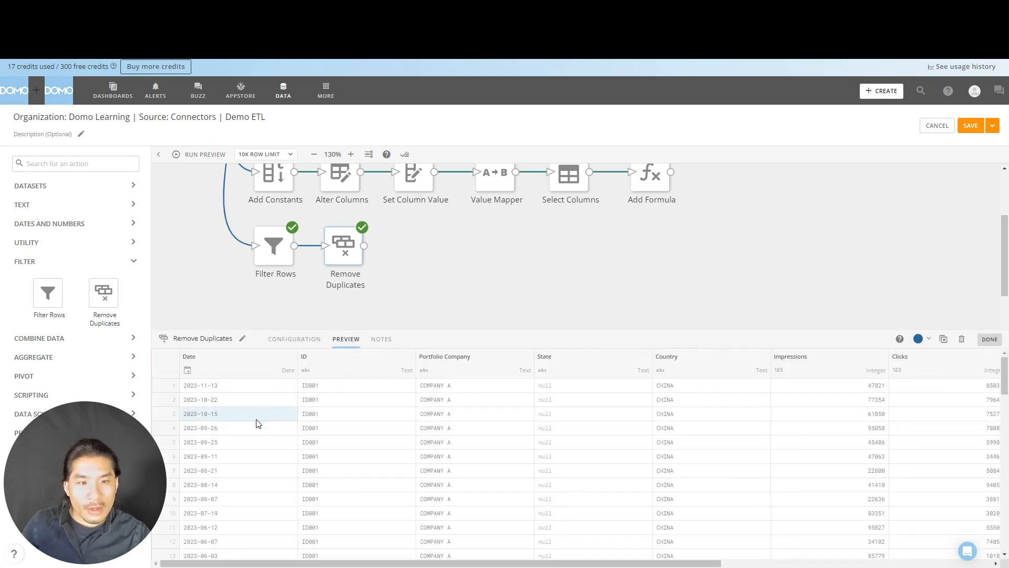
{"action": "scroll", "coordinate": [254, 439], "scroll_direction": "down", "scroll_amount": 5}
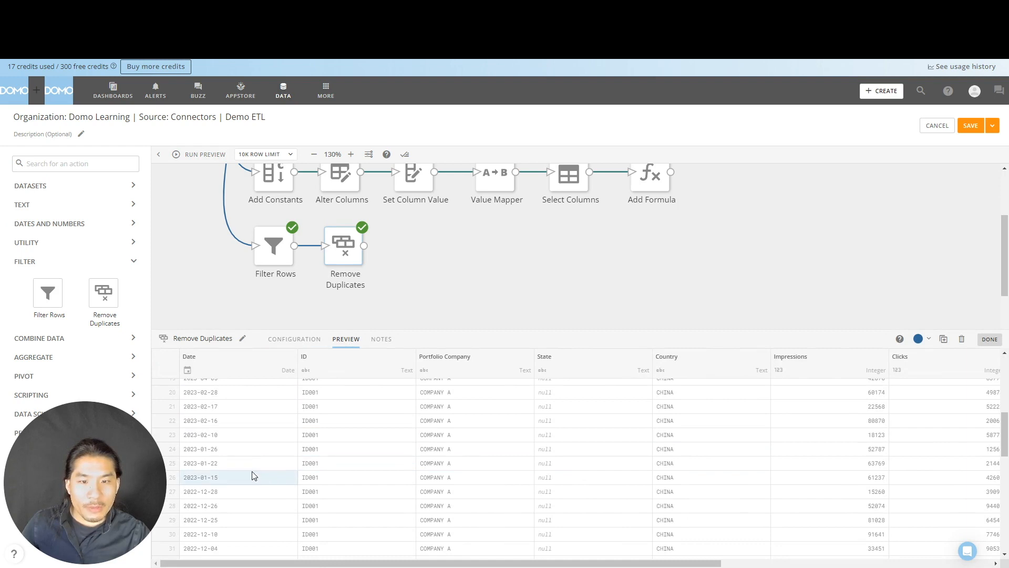
{"action": "scroll", "coordinate": [252, 476], "scroll_direction": "up", "scroll_amount": 5}
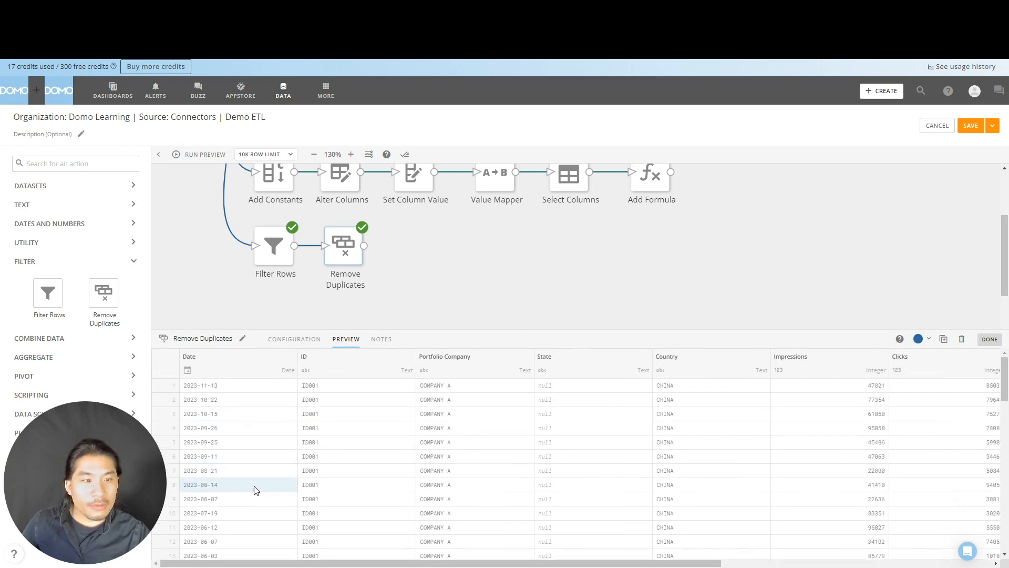
{"action": "scroll", "coordinate": [256, 490], "scroll_direction": "down", "scroll_amount": 10}
{"action": "mouse_move", "coordinate": [347, 562]}
{"action": "left_mouse_down"}
{"action": "mouse_move", "coordinate": [814, 565]}
{"action": "mouse_move", "coordinate": [350, 565]}
{"action": "left_mouse_up"}
{"action": "left_click", "coordinate": [436, 254]}
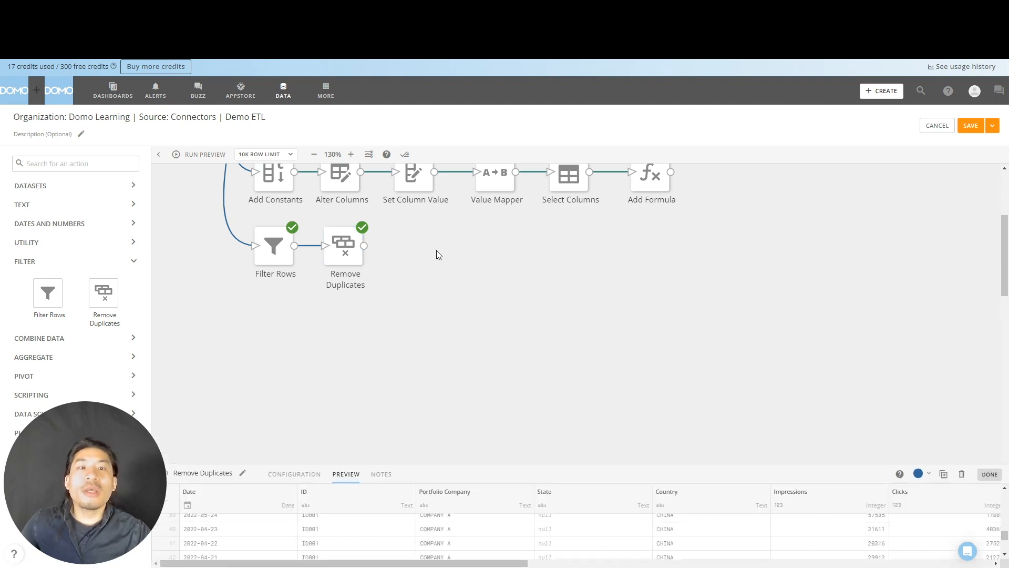
- Move Remove Duplicates aside, detach it from Filter Rows, and place a Select Columns action fed by Filter Rows between them
{"action": "left_click_drag", "start_coordinate": [350, 258], "coordinate": [428, 257]}
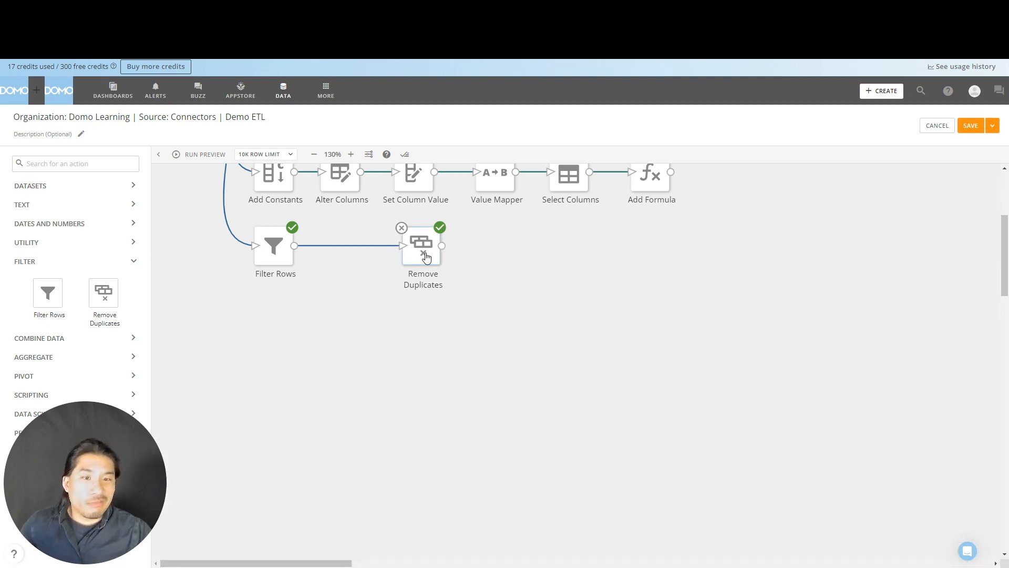
{"action": "left_click", "coordinate": [366, 245]}
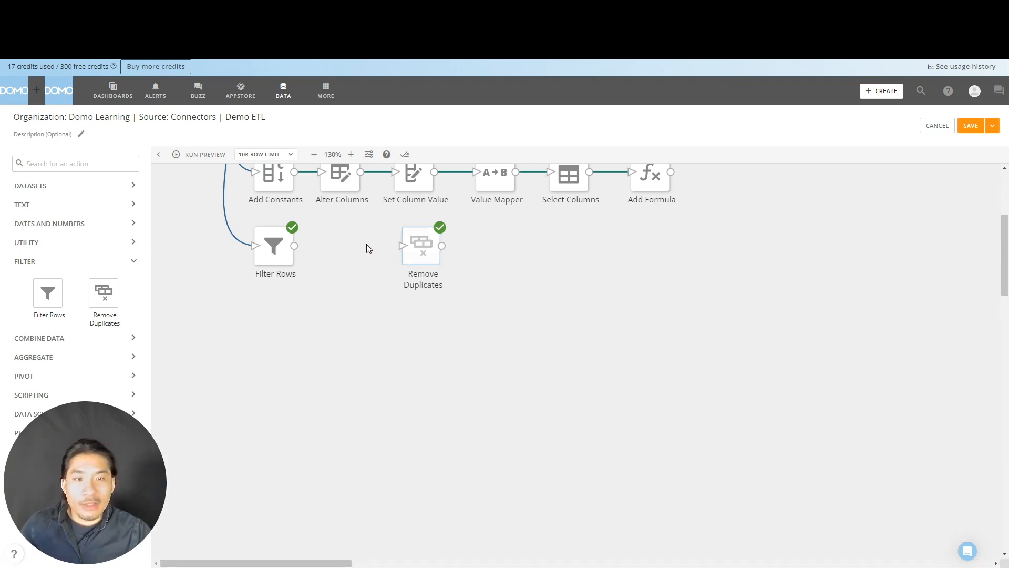
{"action": "left_click", "coordinate": [46, 242]}
{"action": "left_click_drag", "start_coordinate": [104, 331], "coordinate": [338, 240]}
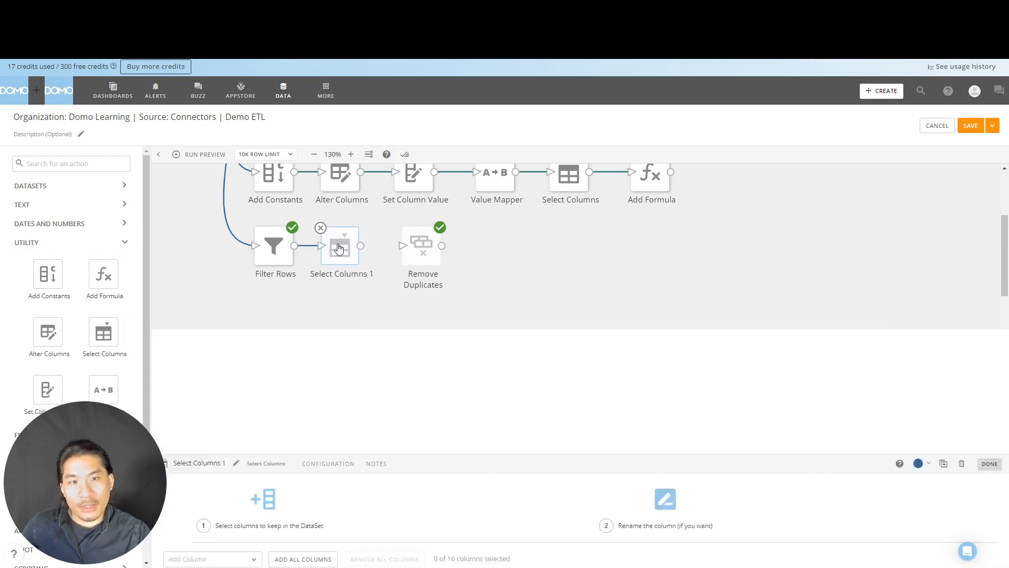
- Keep only Date, Portfolio Company and Country in the new Select Columns action and connect its output to Remove Duplicates
{"action": "left_click", "coordinate": [233, 434]}
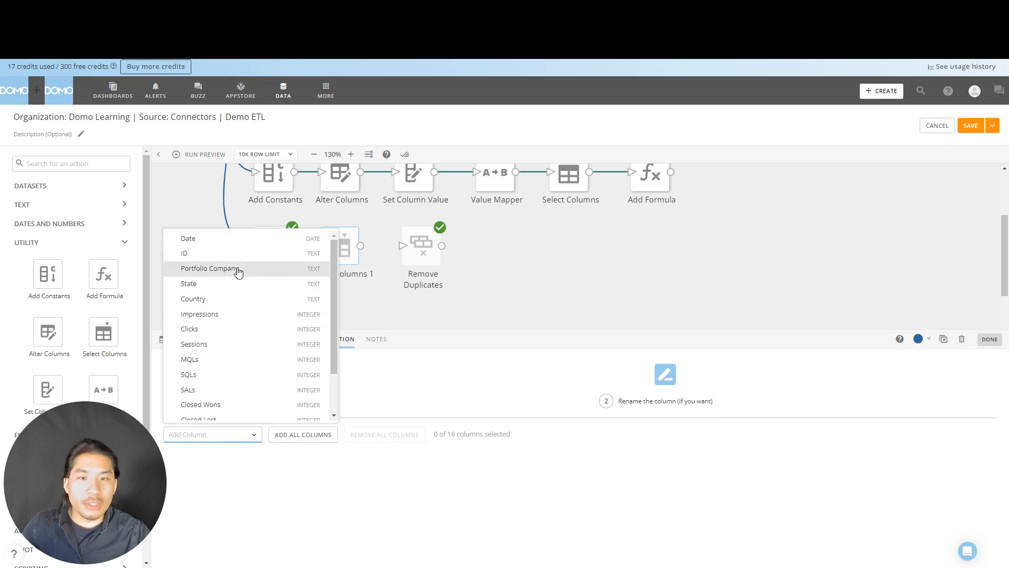
{"action": "left_click", "coordinate": [240, 239]}
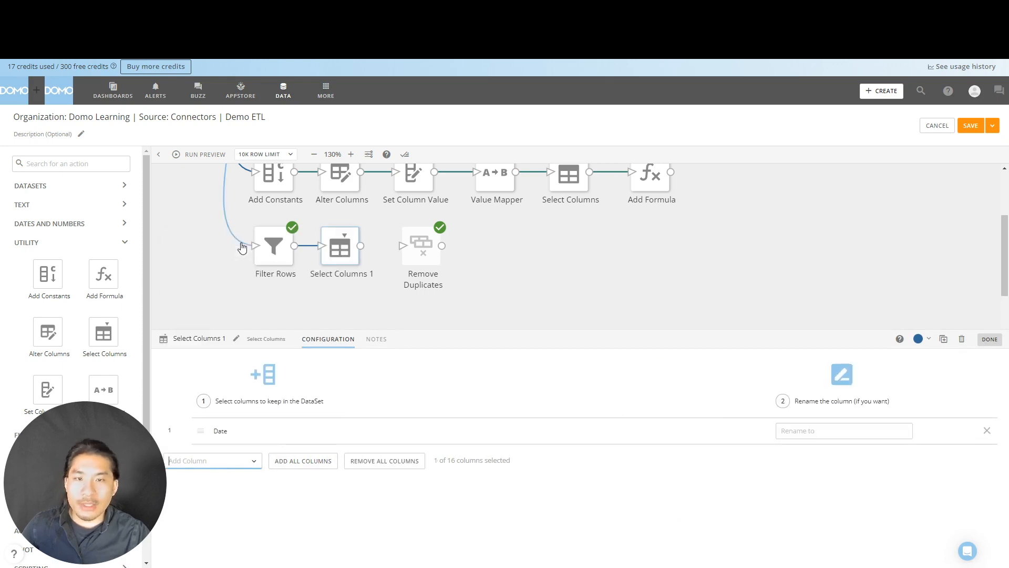
{"action": "left_click", "coordinate": [237, 458]}
{"action": "left_click", "coordinate": [237, 279]}
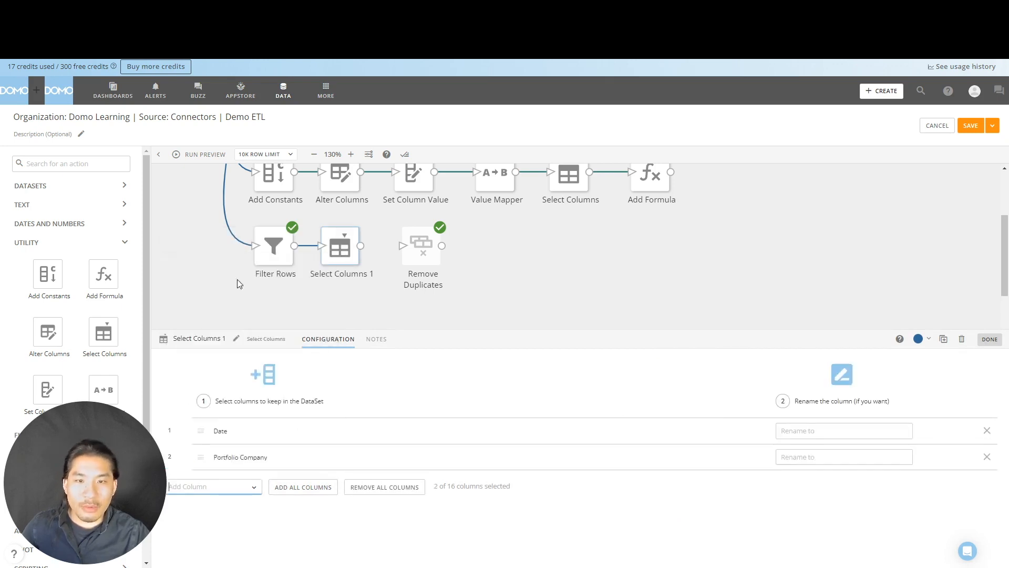
{"action": "left_click", "coordinate": [231, 492]}
{"action": "left_click", "coordinate": [256, 321]}
{"action": "left_click", "coordinate": [578, 249]}
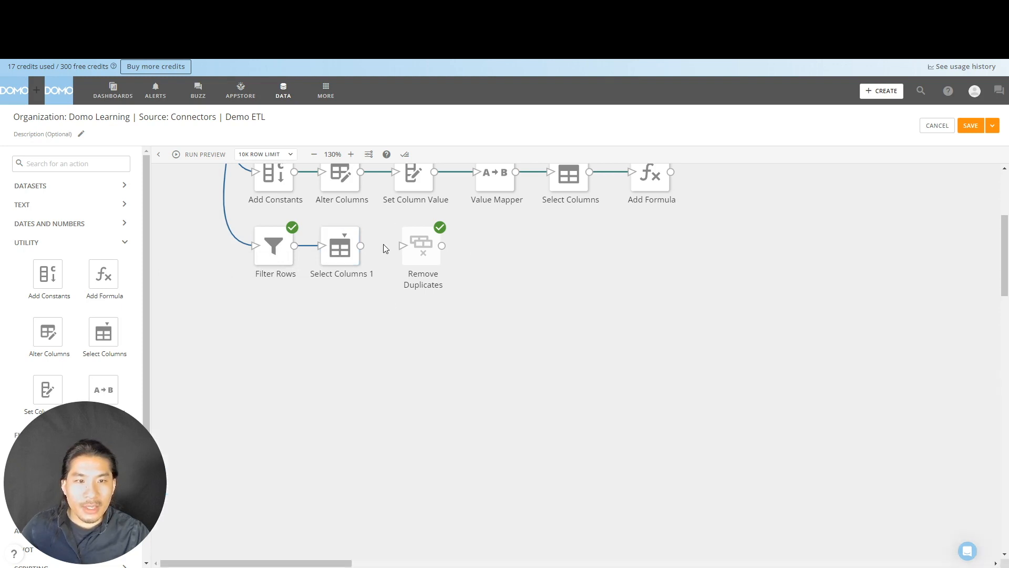
{"action": "left_click_drag", "start_coordinate": [360, 246], "coordinate": [422, 251]}
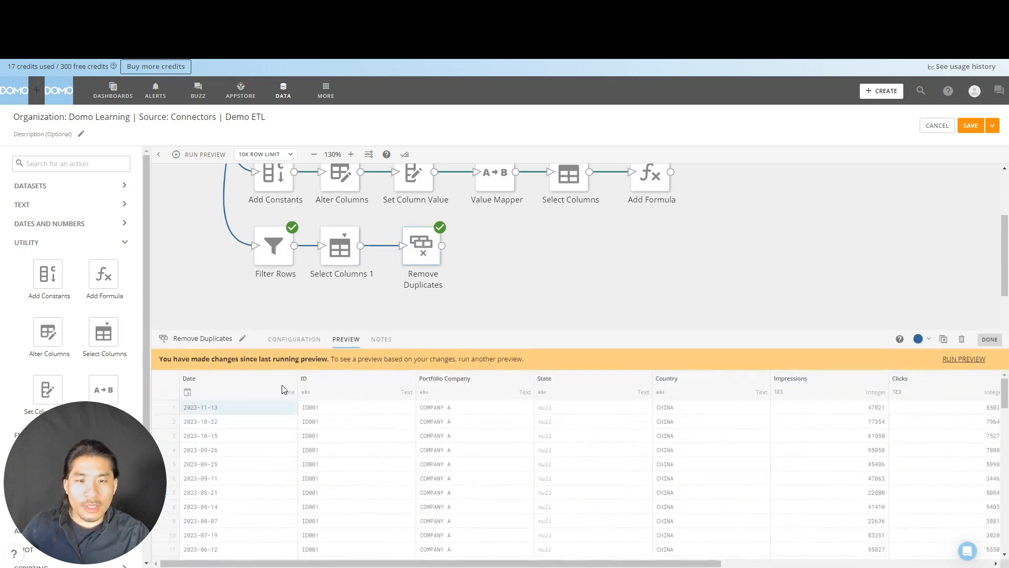
{"action": "left_click", "coordinate": [302, 340]}
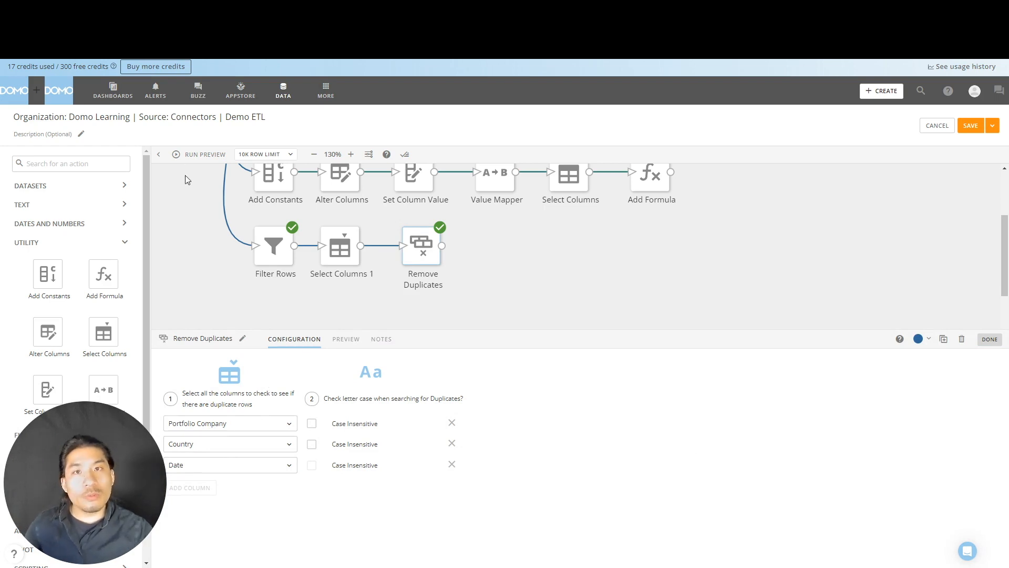
- Run the preview and examine the rows Remove Duplicates outputs from the three selected columns
{"action": "left_click", "coordinate": [205, 155]}
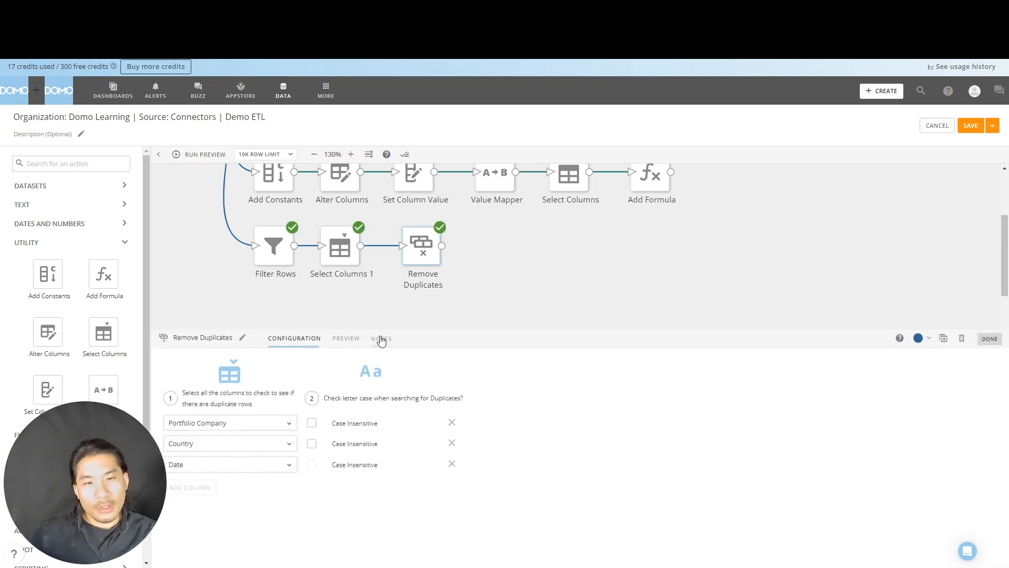
{"action": "left_click", "coordinate": [347, 339]}
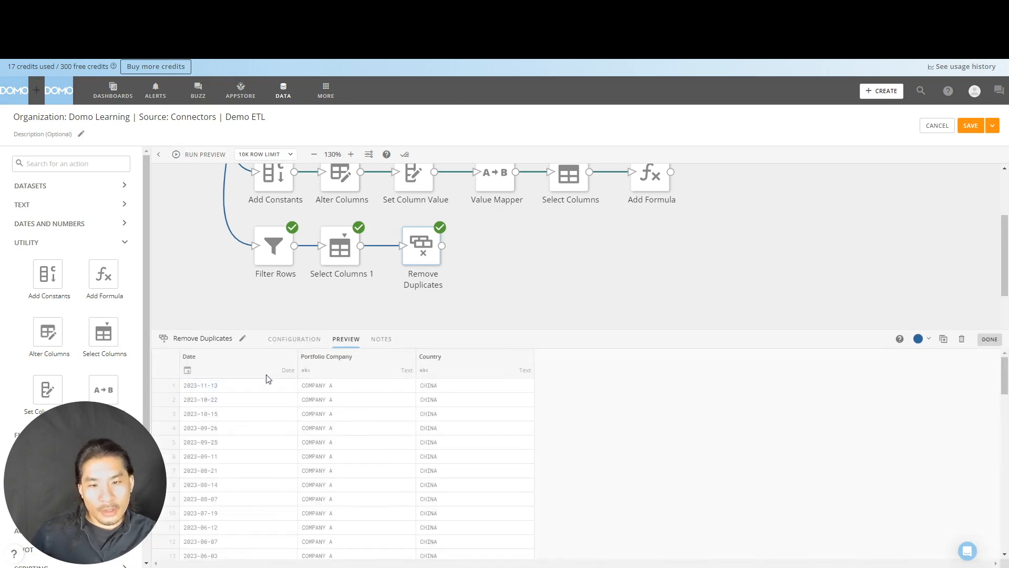
{"action": "scroll", "coordinate": [263, 410], "scroll_direction": "down", "scroll_amount": 10}
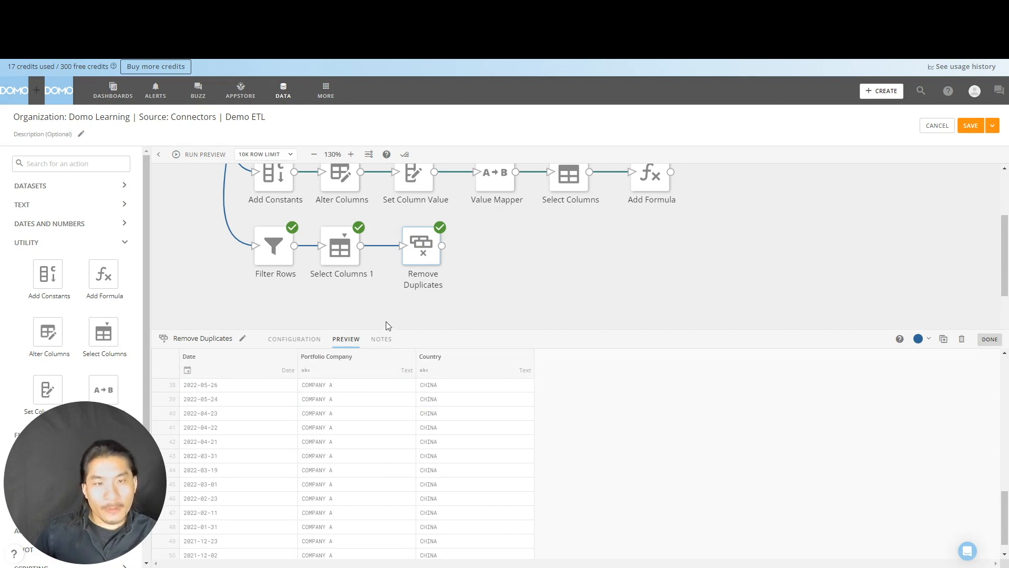
{"action": "scroll", "coordinate": [384, 321], "scroll_direction": "up", "scroll_amount": 5}
{"action": "scroll", "coordinate": [456, 261], "scroll_direction": "down", "scroll_amount": 3}
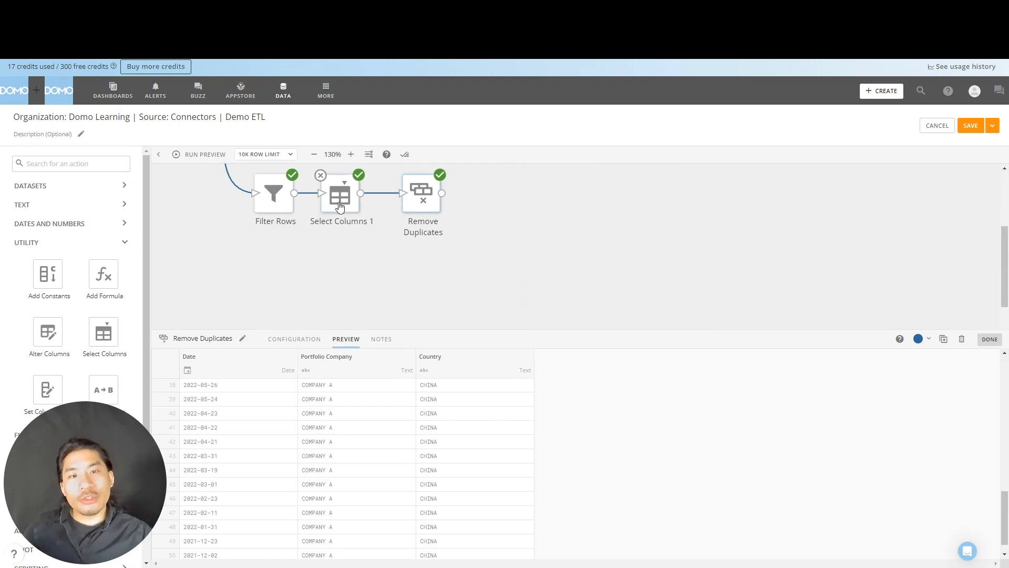
- Delete the Select Columns action after Filter Rows and feed Remove Duplicates directly from Filter Rows, with its configuration open
{"action": "left_click", "coordinate": [321, 176]}
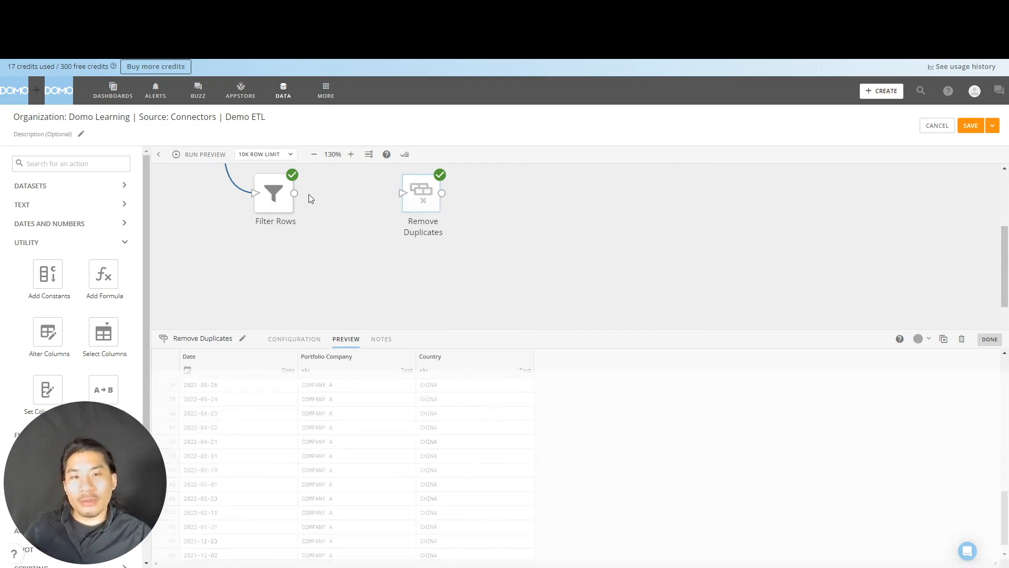
{"action": "left_click_drag", "start_coordinate": [430, 199], "coordinate": [353, 197]}
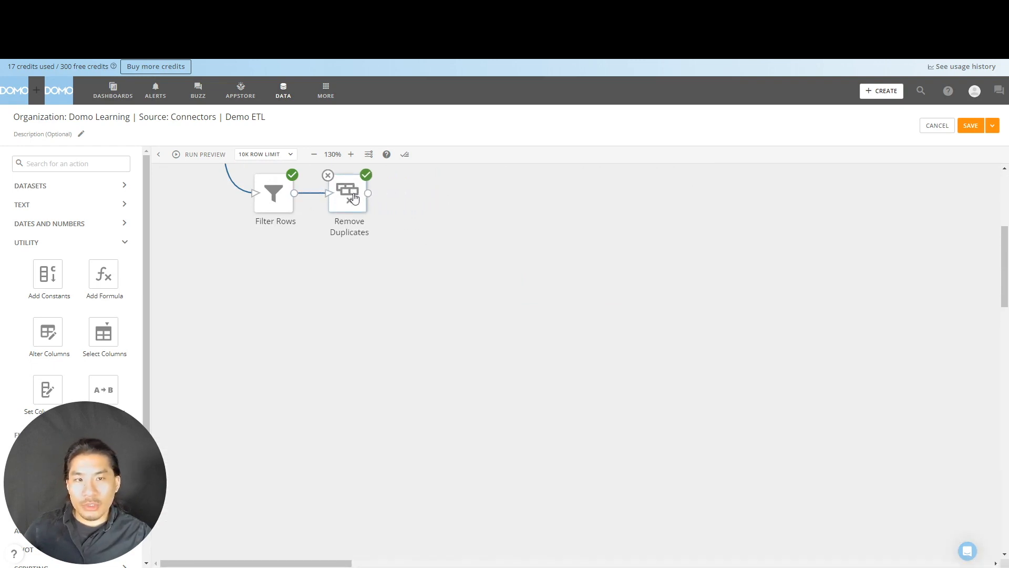
{"action": "left_click", "coordinate": [353, 197]}
{"action": "left_click", "coordinate": [293, 341]}
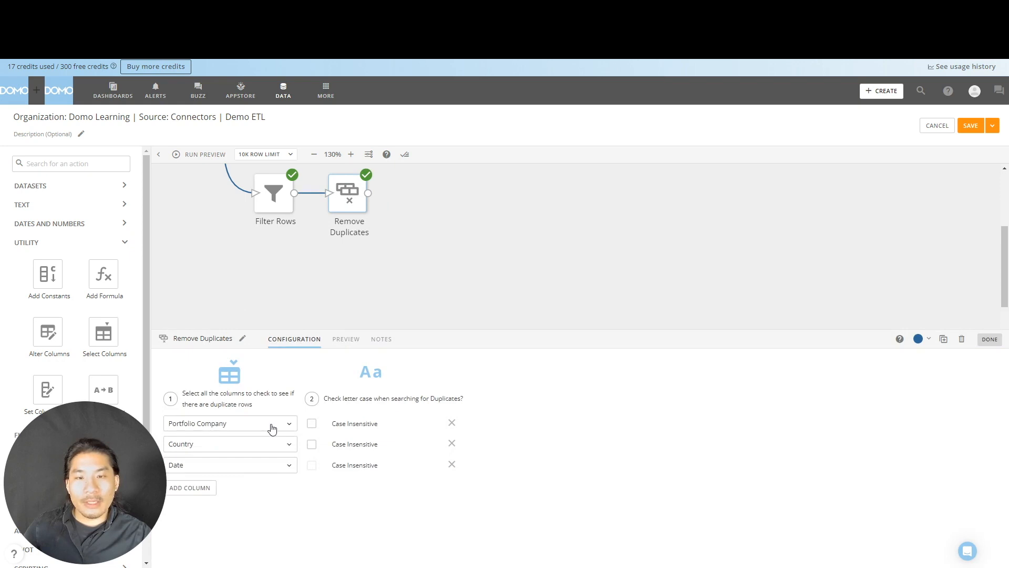